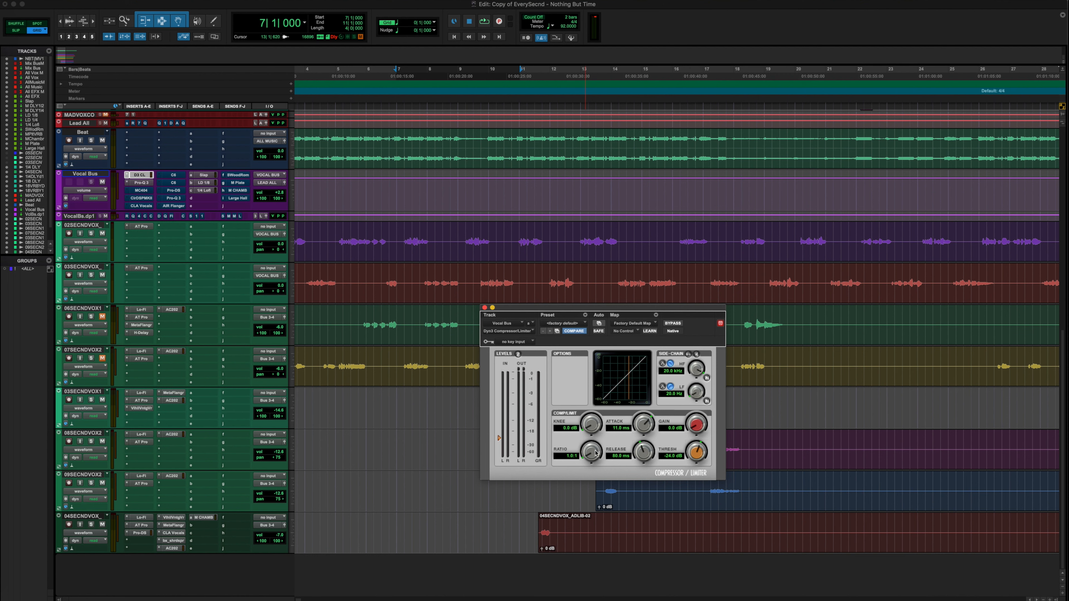
Set the Dyn3 Compressor/Limiter ratio on the Vocal Bus to 4.0:1
{"action": "left_click_drag", "start_coordinate": [592, 455], "coordinate": [593, 368]}
{"action": "left_click_drag", "start_coordinate": [591, 448], "coordinate": [579, 523]}
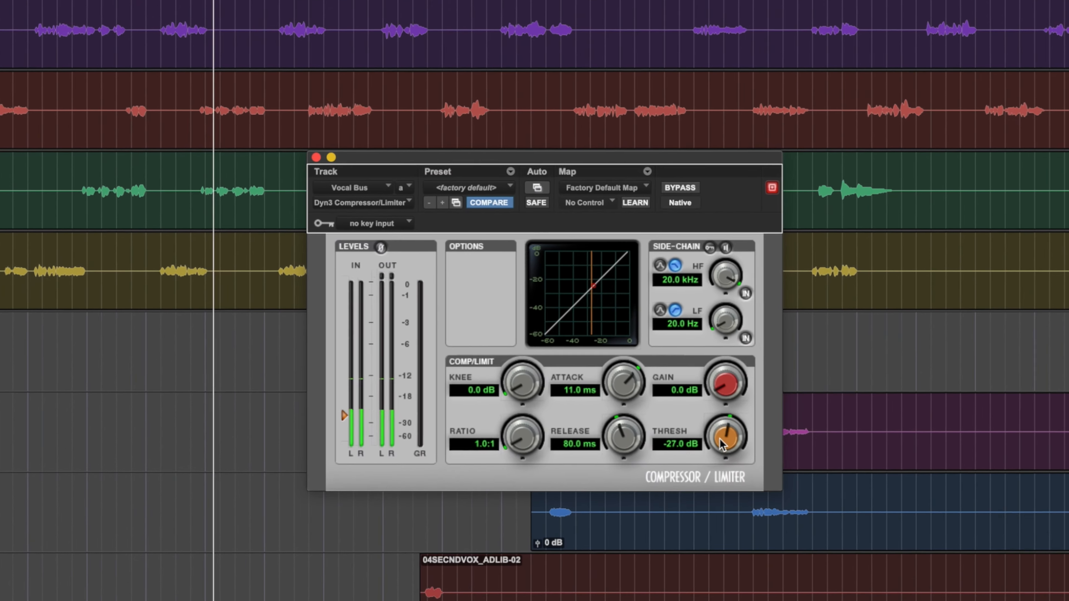
{"action": "left_click_drag", "start_coordinate": [721, 444], "coordinate": [726, 489]}
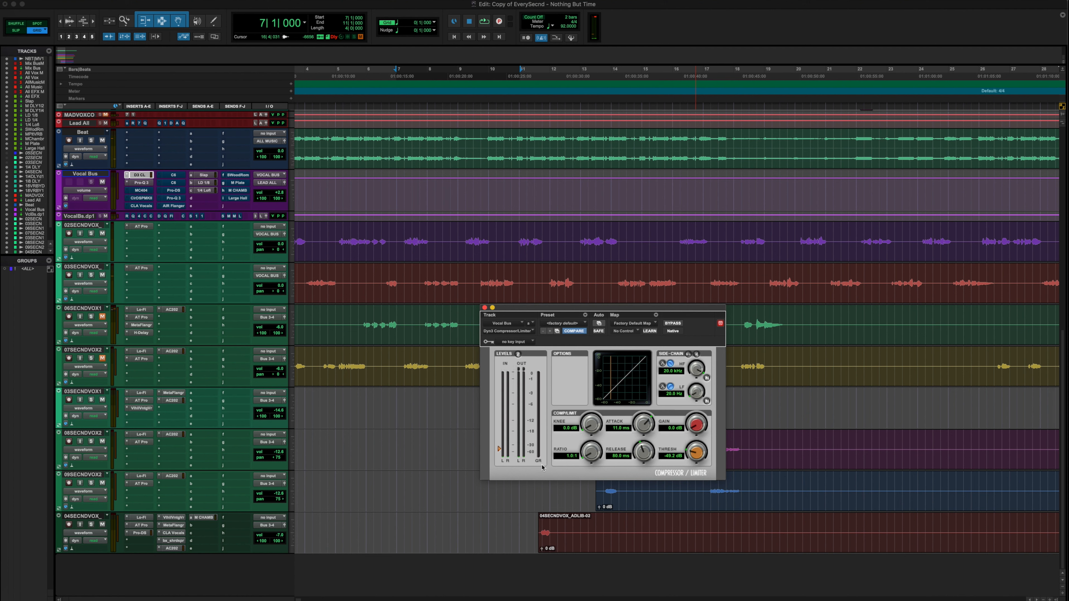
{"action": "left_click", "coordinate": [538, 460]}
{"action": "left_click_drag", "start_coordinate": [698, 453], "coordinate": [700, 426]}
{"action": "left_click_drag", "start_coordinate": [594, 456], "coordinate": [727, 445]}
{"action": "left_click", "coordinate": [589, 454]}
{"action": "left_click", "coordinate": [589, 455], "text": "alt"}
{"action": "left_click_drag", "start_coordinate": [592, 453], "coordinate": [590, 483]}
{"action": "left_click", "coordinate": [591, 455], "text": "alt"}
{"action": "left_click_drag", "start_coordinate": [591, 456], "coordinate": [597, 459]}
Set the compressor attack to 10.0 ms, playing back the vocals to audition it
{"action": "left_click_drag", "start_coordinate": [644, 425], "coordinate": [639, 427]}
{"action": "mouse_move", "coordinate": [639, 426]}
{"action": "left_mouse_down"}
{"action": "mouse_move", "coordinate": [649, 383]}
{"action": "mouse_move", "coordinate": [644, 424]}
{"action": "left_mouse_up"}
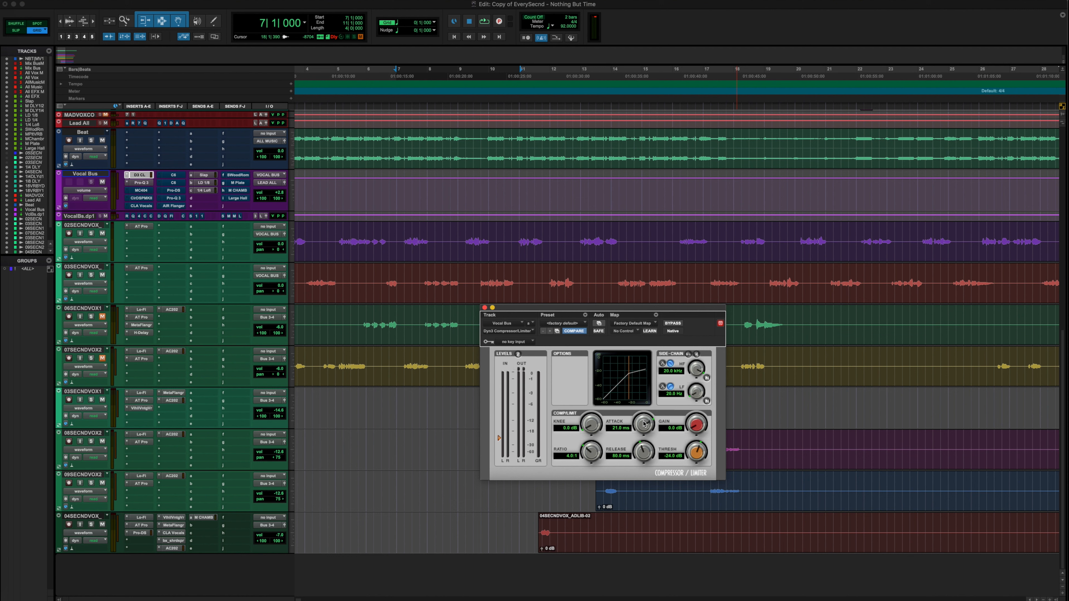
{"action": "left_click", "coordinate": [625, 430], "text": "alt"}
{"action": "left_click_drag", "start_coordinate": [645, 429], "coordinate": [649, 368]}
{"action": "left_click", "coordinate": [645, 425], "text": "alt"}
{"action": "left_click_drag", "start_coordinate": [645, 430], "coordinate": [653, 395]}
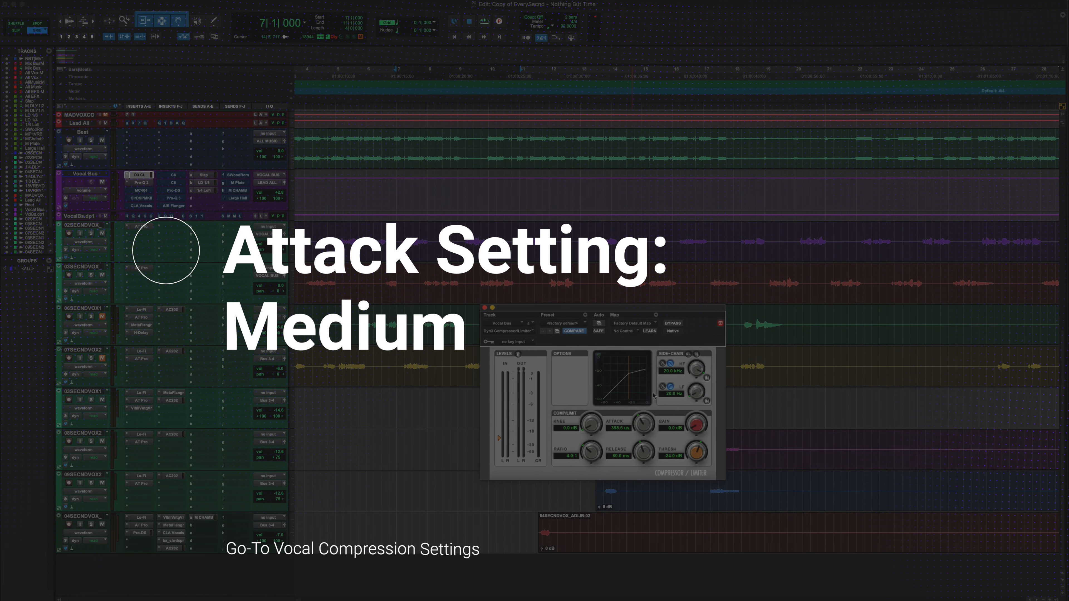
{"action": "left_click_drag", "start_coordinate": [654, 396], "coordinate": [606, 362]}
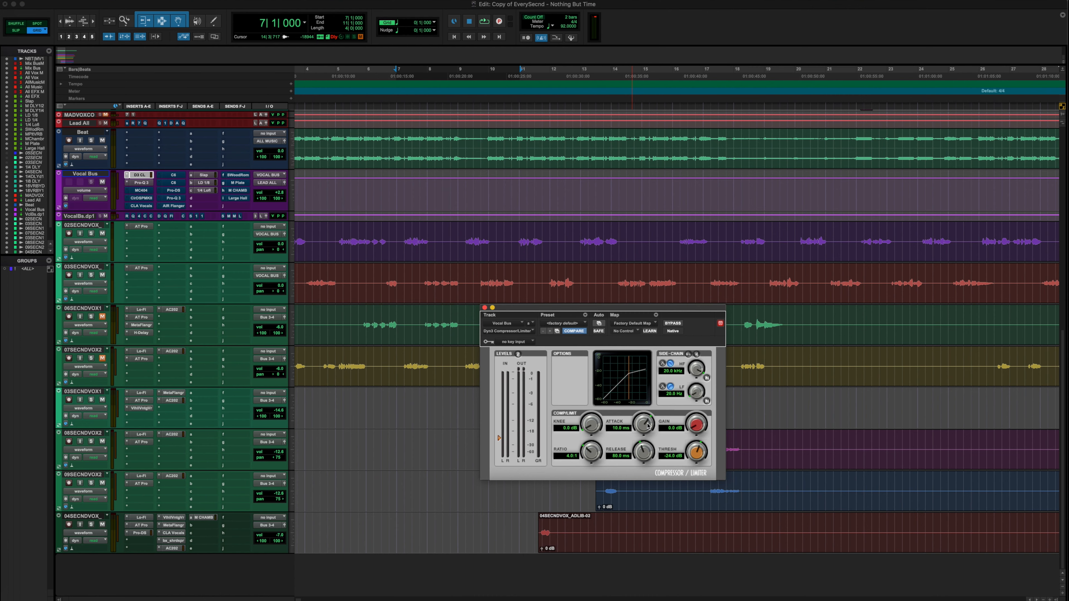
{"action": "left_click_drag", "start_coordinate": [647, 425], "coordinate": [624, 537]}
{"action": "key", "text": "space"}
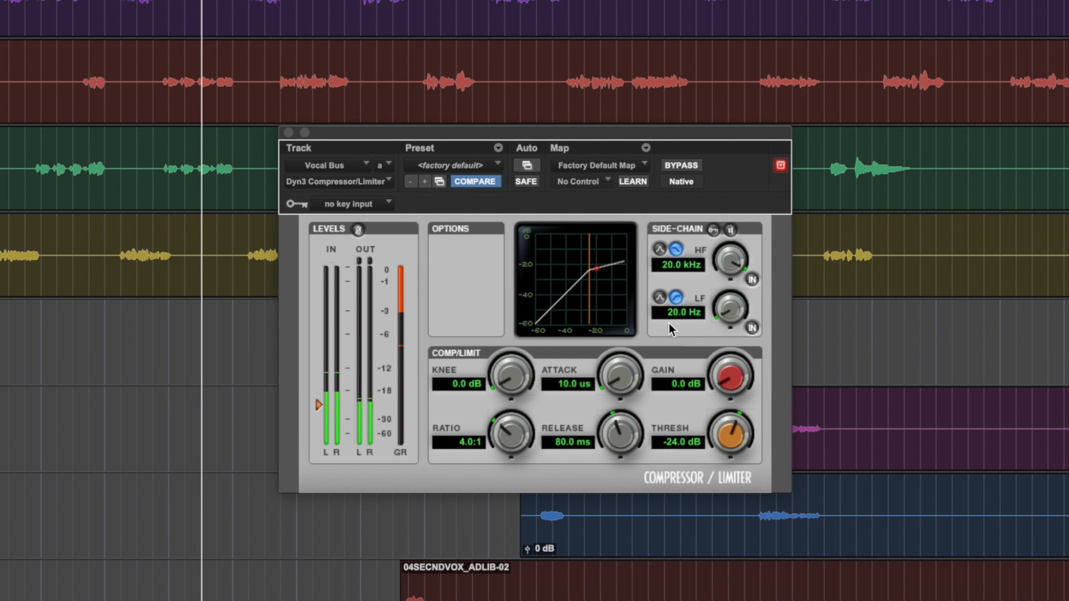
{"action": "key", "text": "space"}
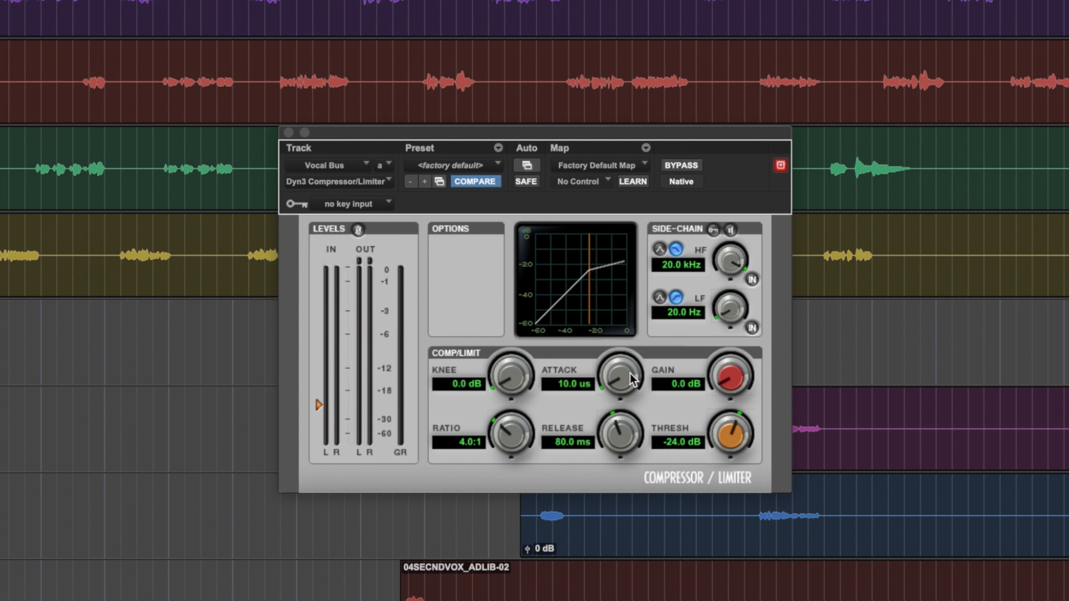
{"action": "left_click_drag", "start_coordinate": [634, 378], "coordinate": [637, 379]}
{"action": "key", "text": "space"}
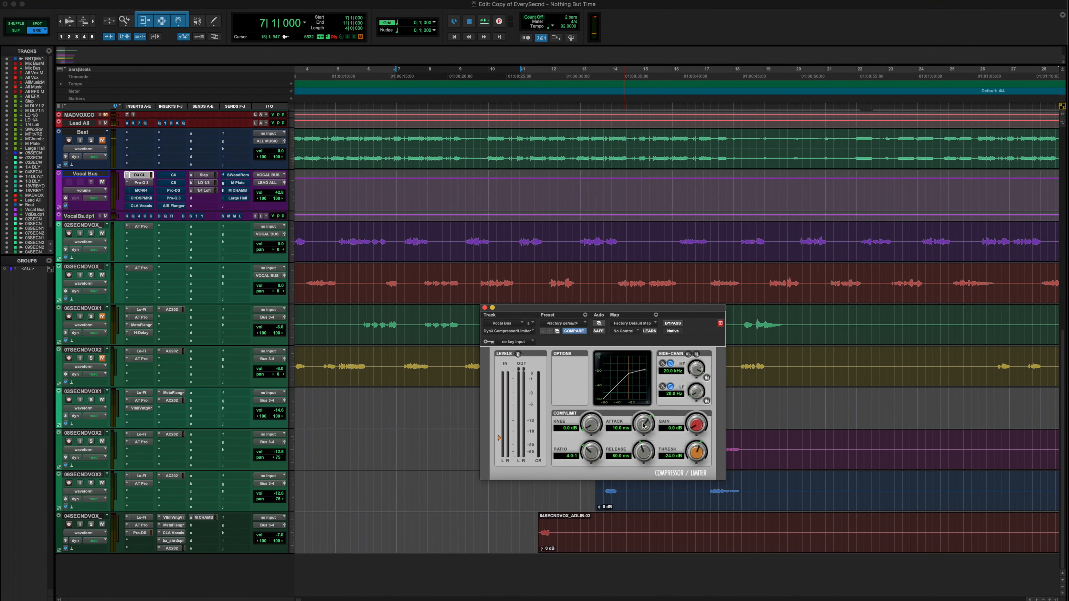
{"action": "left_click_drag", "start_coordinate": [643, 426], "coordinate": [626, 515]}
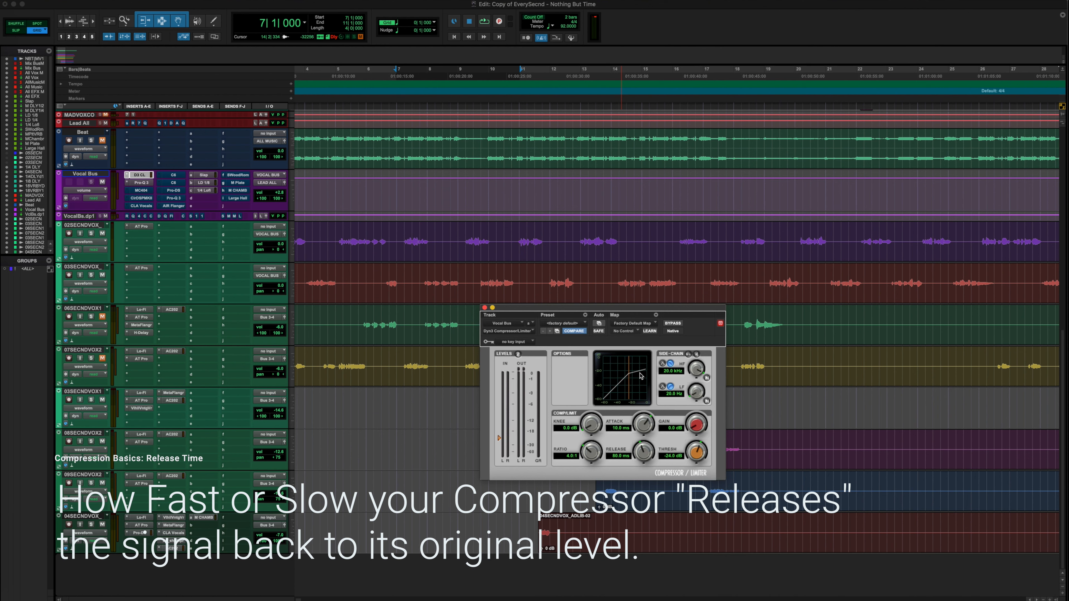
Audition different release times, returning the release to 80.0 ms, and start playback
{"action": "mouse_move", "coordinate": [643, 452]}
{"action": "left_mouse_down"}
{"action": "mouse_move", "coordinate": [642, 467]}
{"action": "mouse_move", "coordinate": [643, 450]}
{"action": "left_mouse_up"}
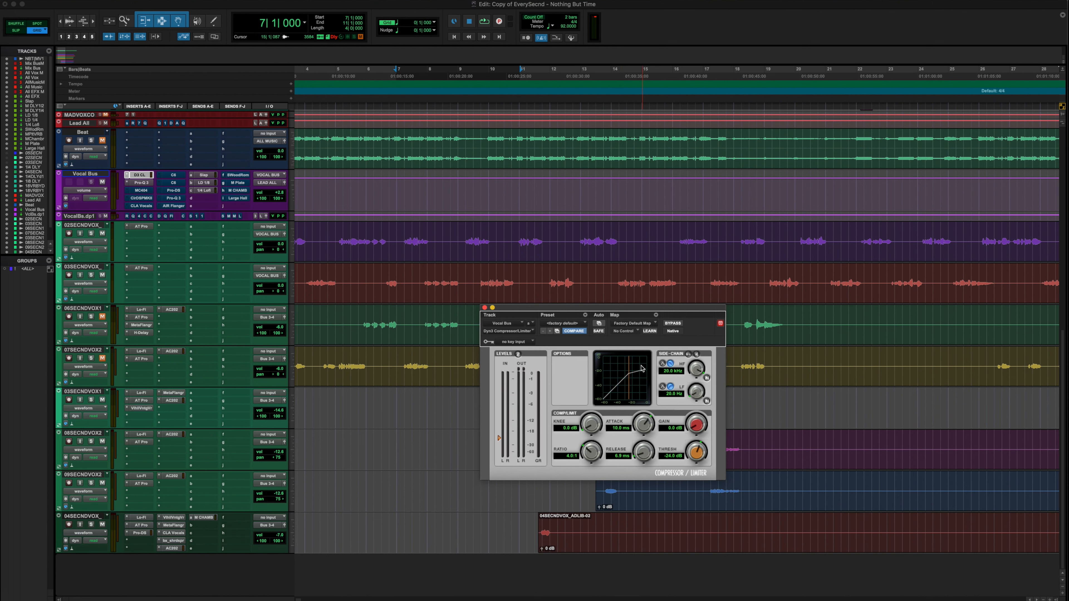
{"action": "left_click_drag", "start_coordinate": [643, 452], "coordinate": [648, 403]}
{"action": "left_click_drag", "start_coordinate": [644, 451], "coordinate": [694, 493]}
{"action": "key", "text": "space"}
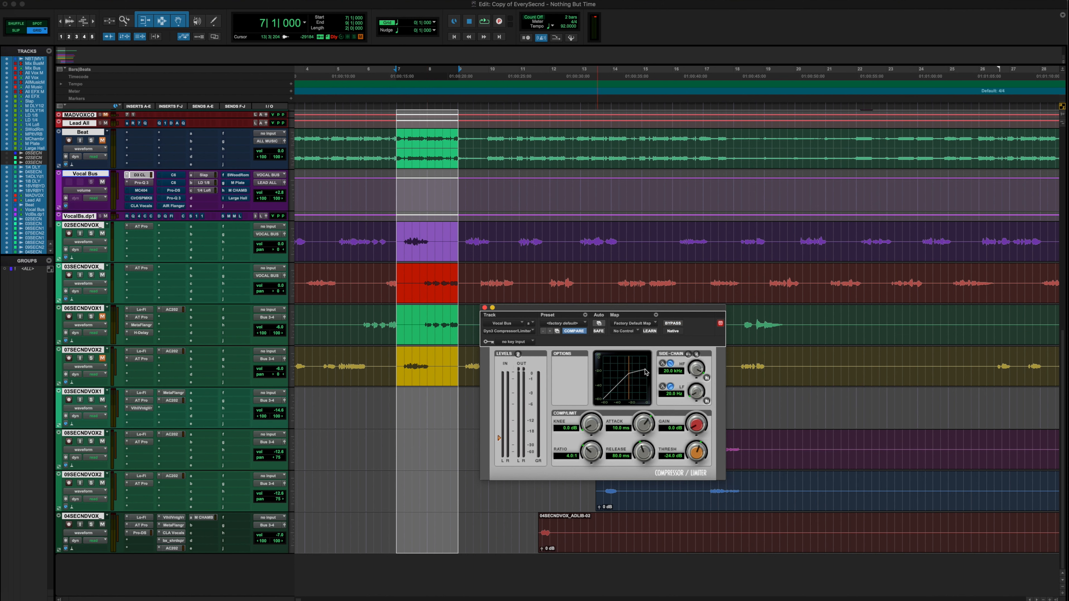
Select a playback range across the vocal section and raise the compressor gain to 0.8 dB
{"action": "left_click_drag", "start_coordinate": [520, 73], "coordinate": [396, 94]}
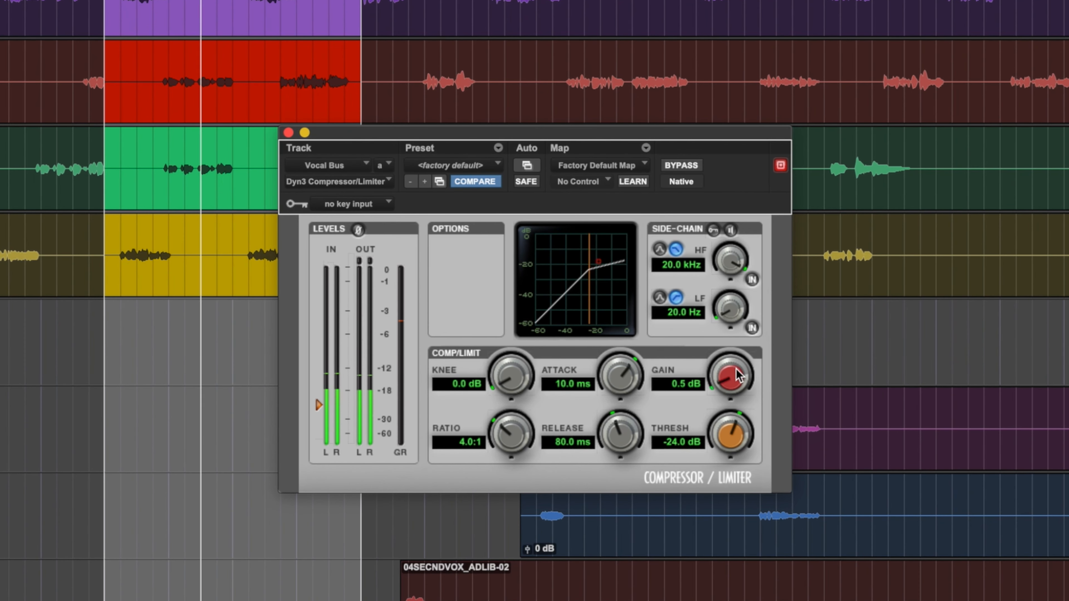
{"action": "left_click_drag", "start_coordinate": [737, 370], "coordinate": [739, 368]}
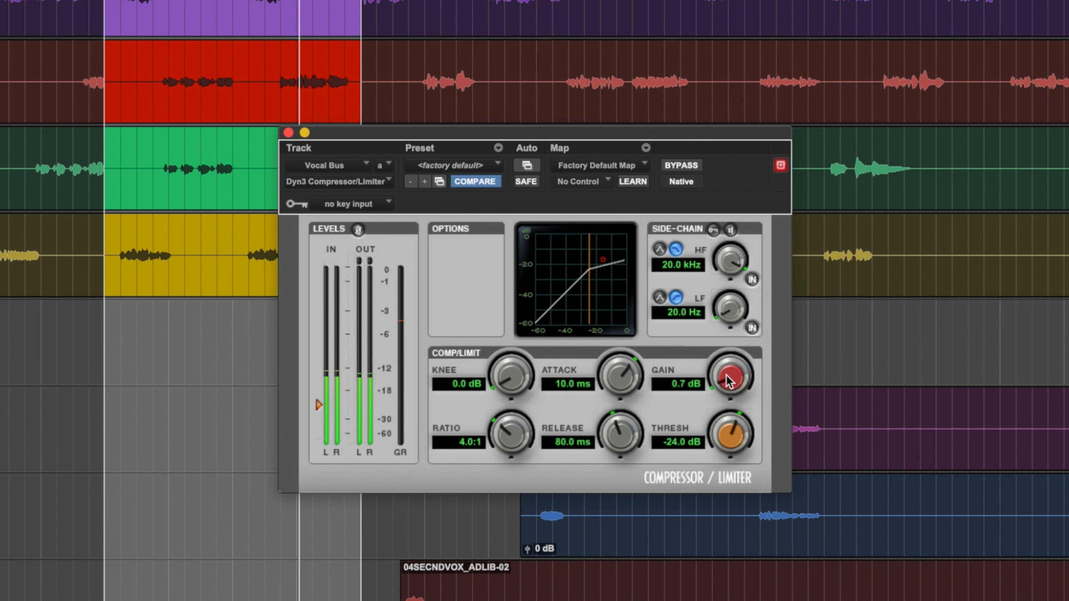
{"action": "left_click_drag", "start_coordinate": [730, 381], "coordinate": [736, 374]}
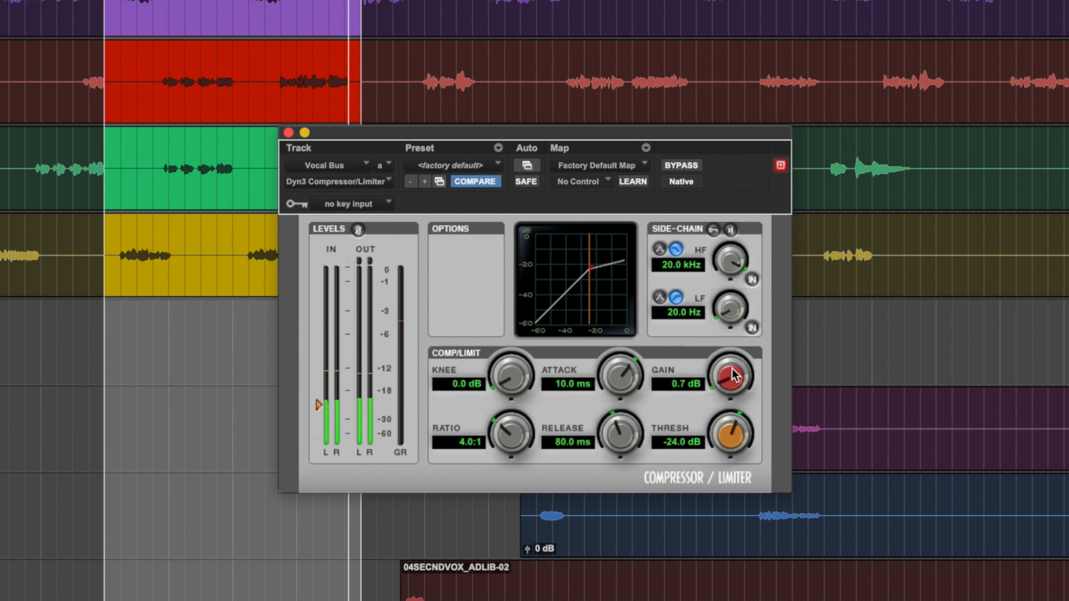
Toggle the compressor bypass on and off to compare the processed vocal
{"action": "left_click", "coordinate": [678, 165]}
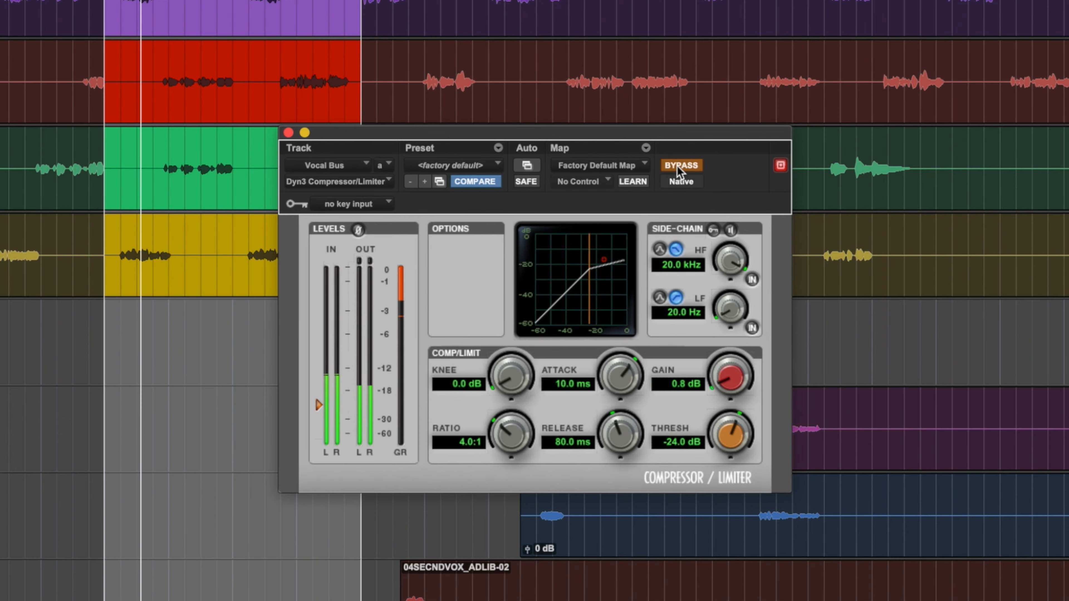
{"action": "left_click", "coordinate": [678, 165]}
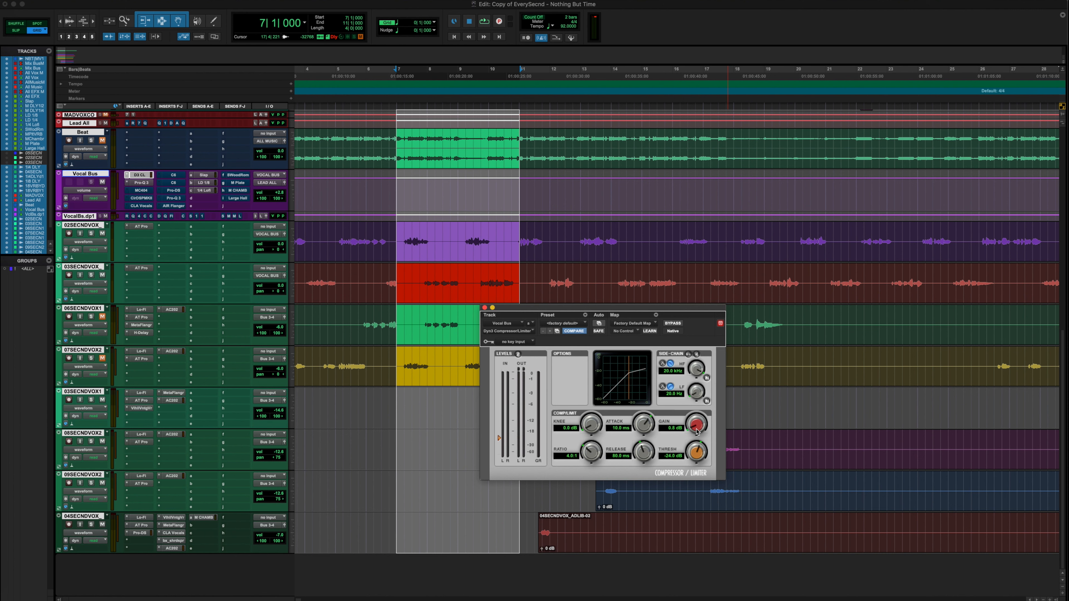
{"action": "key", "text": "ctrl+super+b"}
Lower the threshold to -25.2 dB and A/B the result by toggling the bypass
{"action": "left_click_drag", "start_coordinate": [592, 429], "coordinate": [610, 483]}
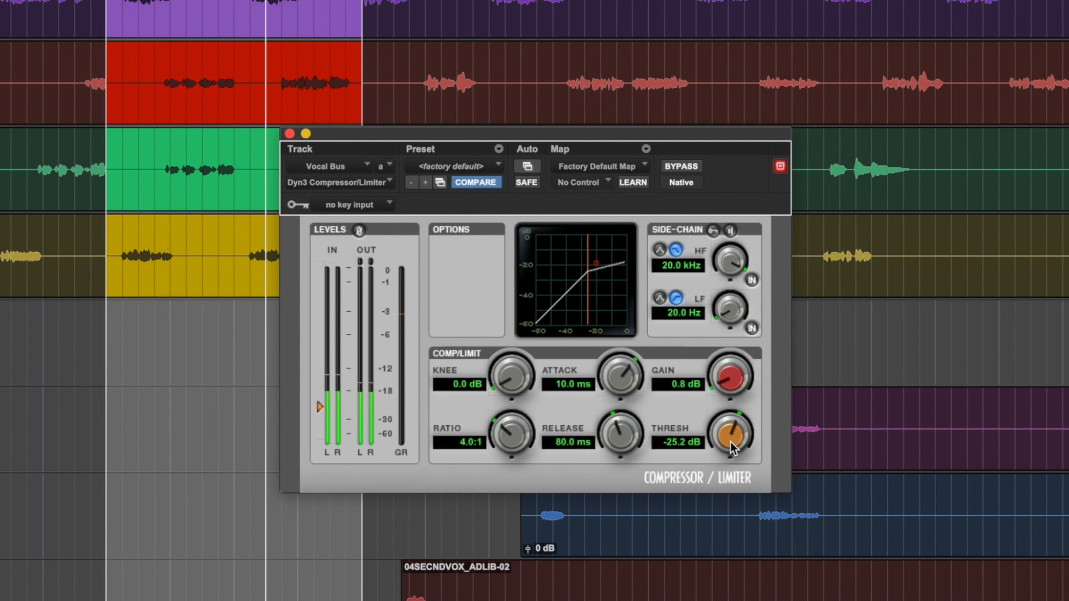
{"action": "left_click", "coordinate": [682, 166]}
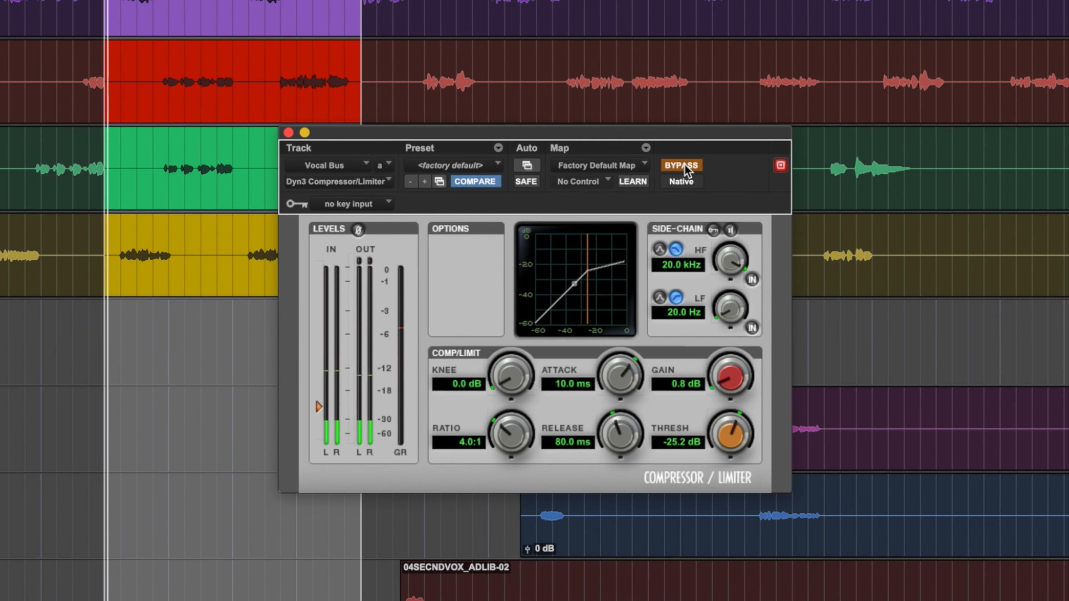
{"action": "left_click", "coordinate": [683, 166]}
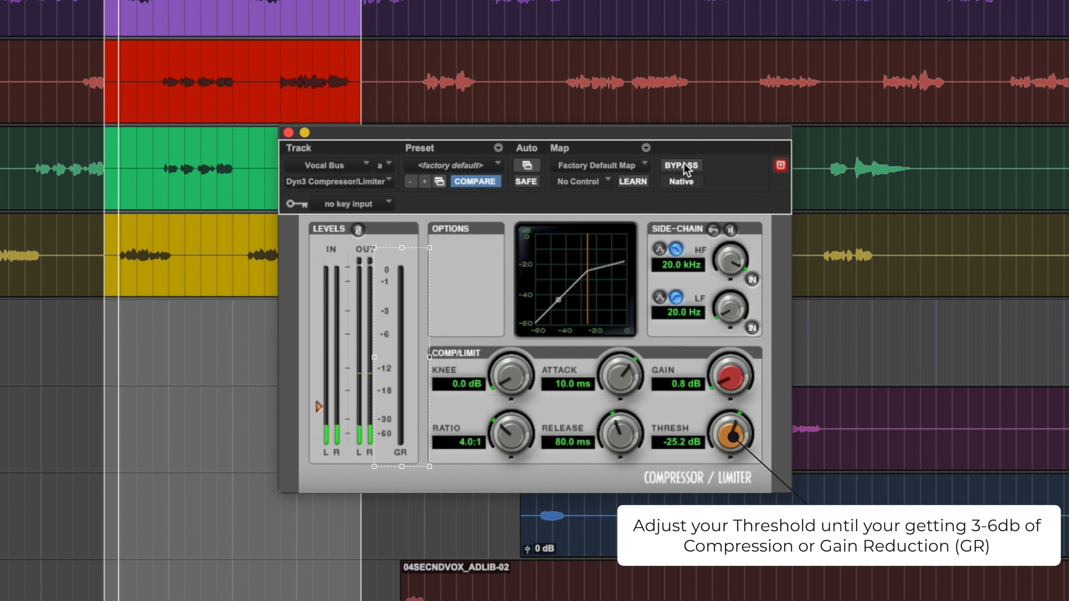
{"action": "left_click", "coordinate": [682, 165]}
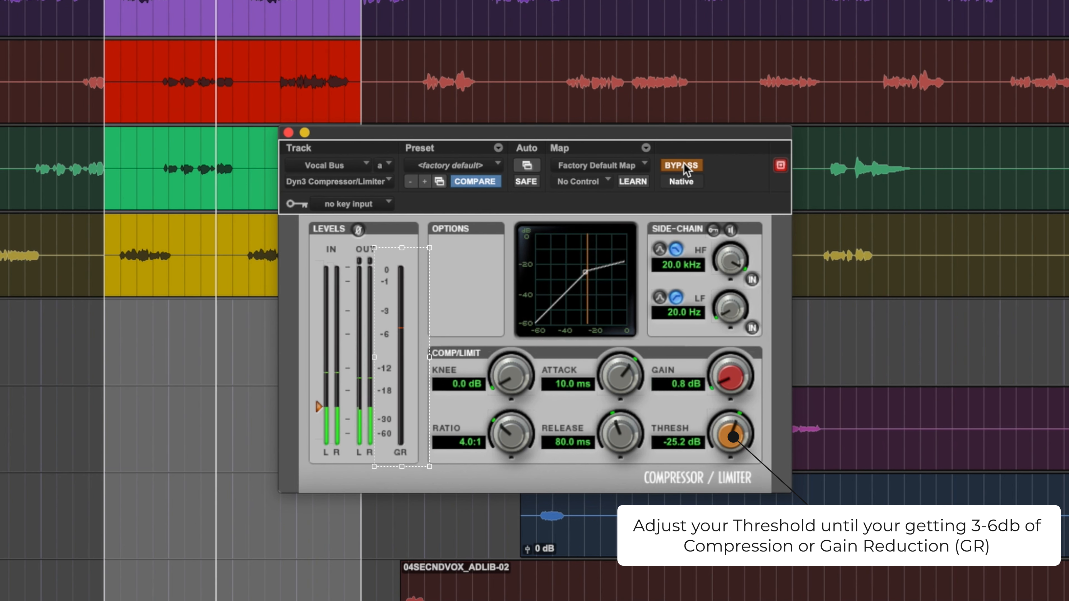
{"action": "left_click", "coordinate": [683, 165]}
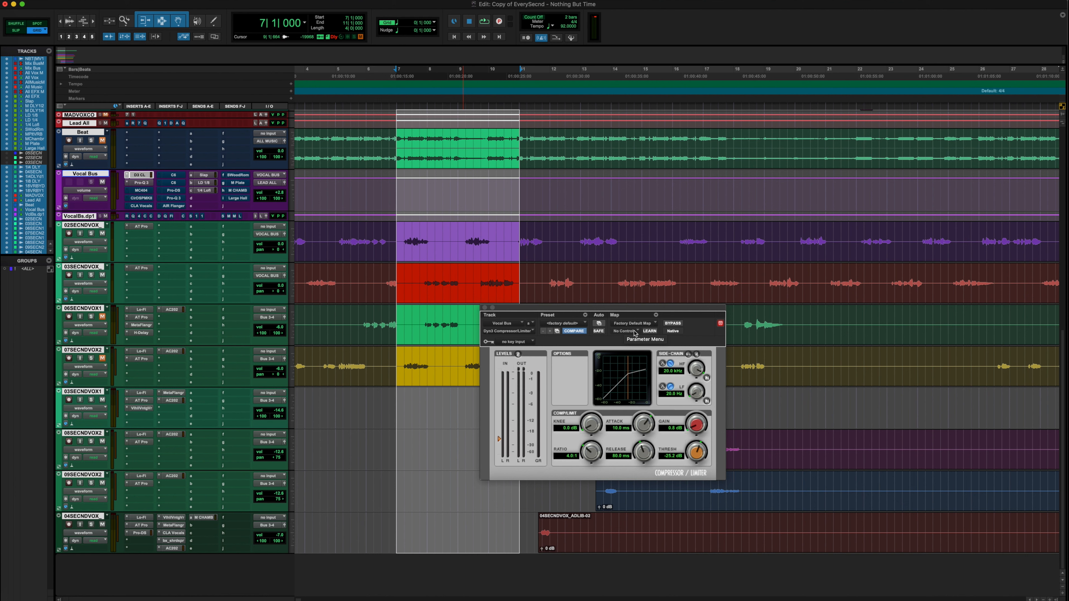
Mute and unmute the Beat track and toggle the bypass to compare the compressed vocals
{"action": "left_click", "coordinate": [103, 140]}
{"action": "left_click", "coordinate": [102, 140]}
{"action": "left_click", "coordinate": [672, 323]}
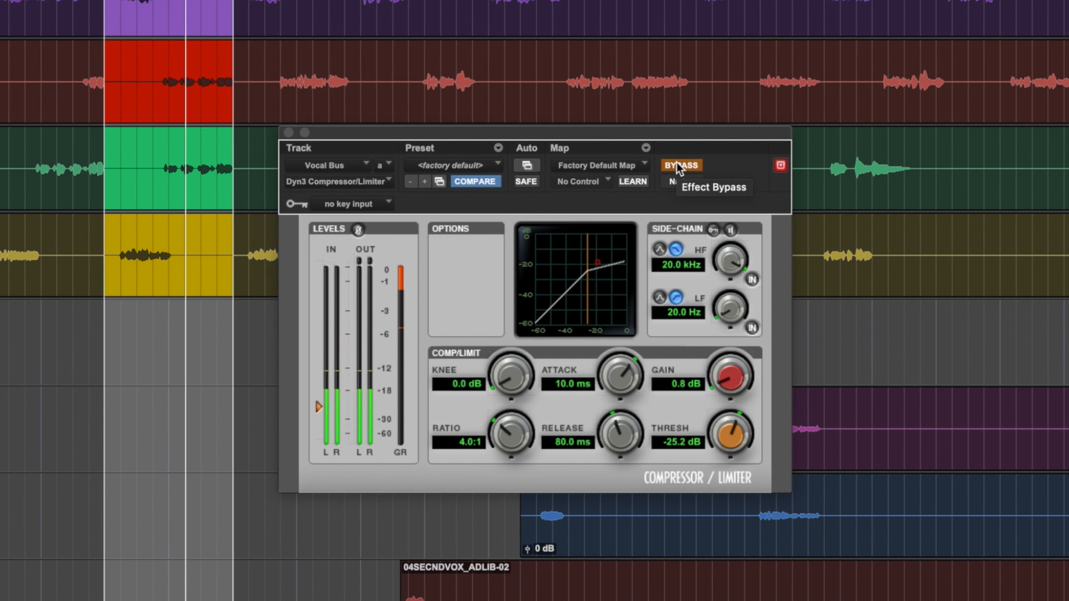
{"action": "left_click", "coordinate": [676, 164]}
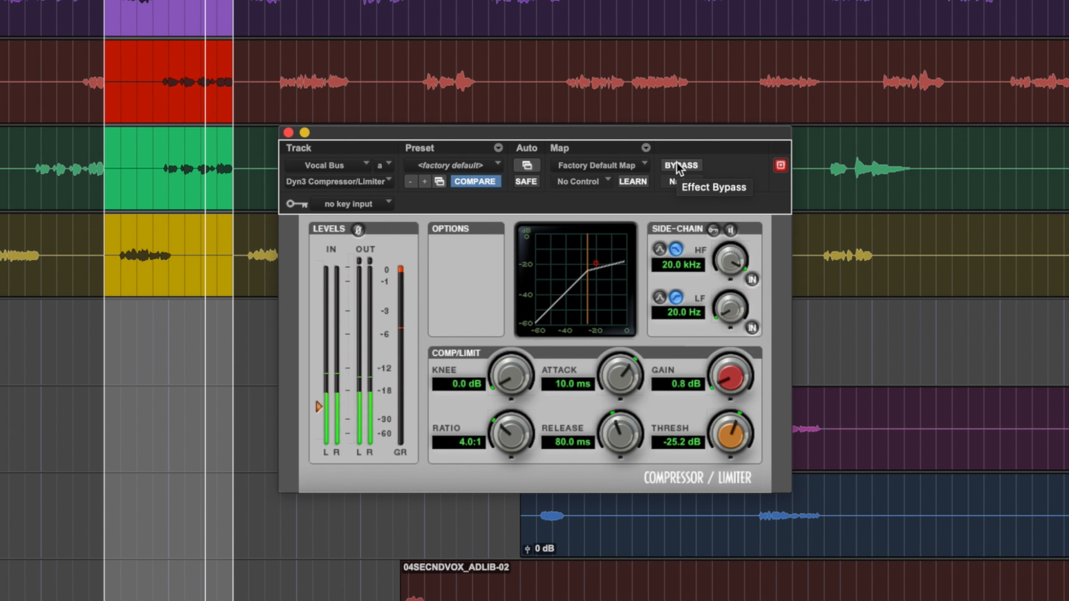
{"action": "left_click", "coordinate": [676, 164]}
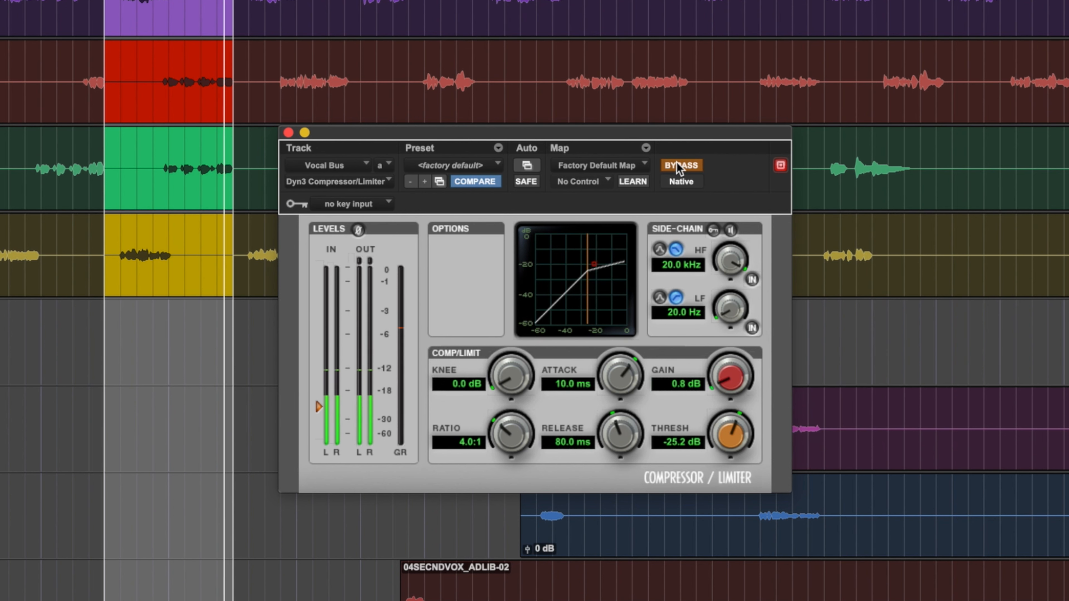
{"action": "left_click", "coordinate": [676, 165]}
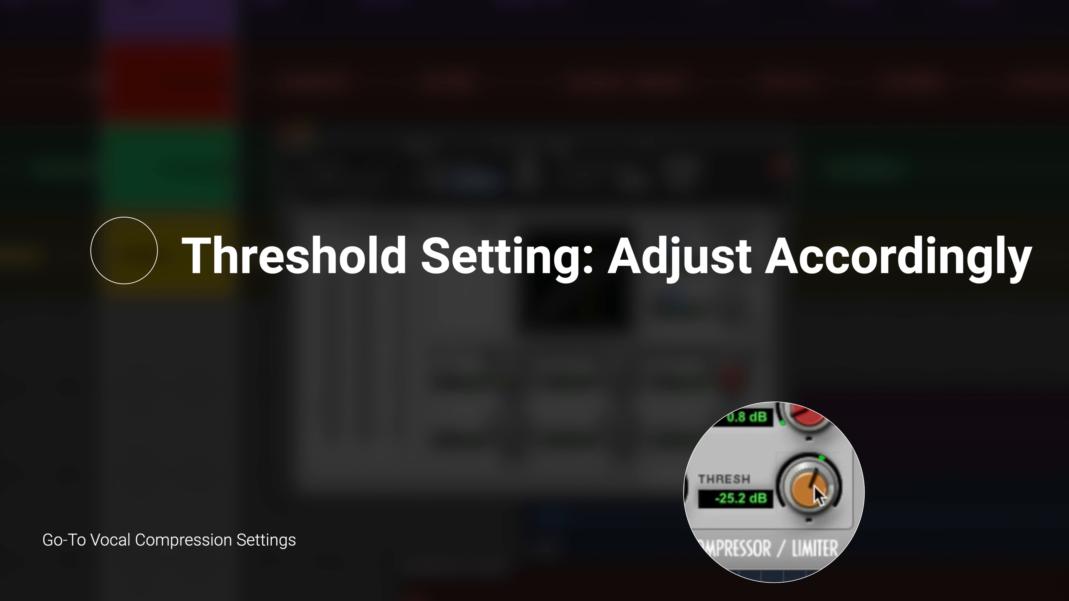
Readjust the threshold and reposition the compressor plug-in window
{"action": "left_click_drag", "start_coordinate": [815, 488], "coordinate": [804, 595]}
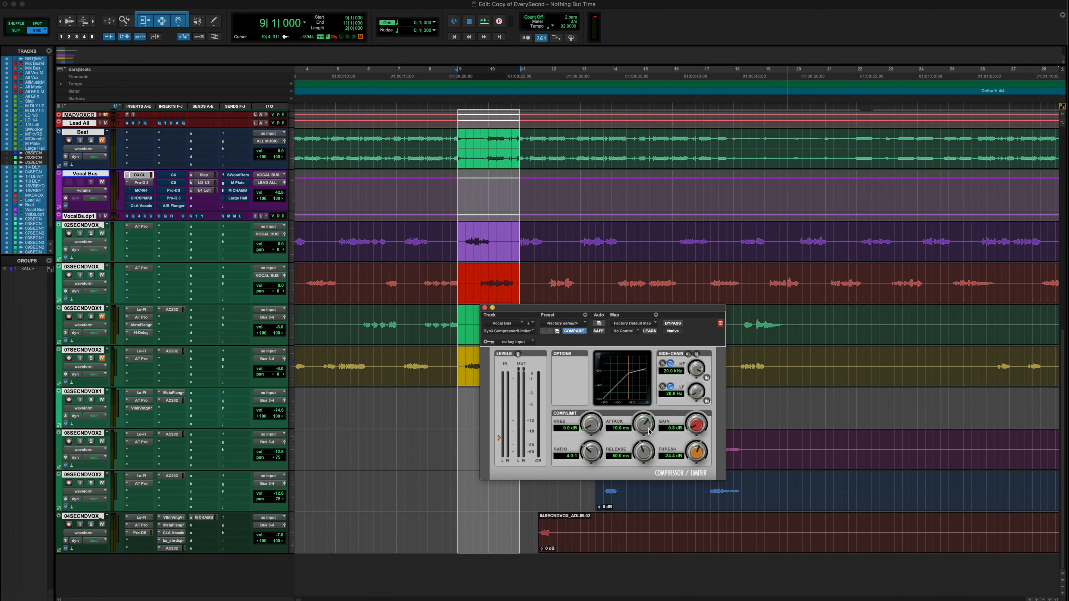
{"action": "left_click_drag", "start_coordinate": [521, 310], "coordinate": [623, 270]}
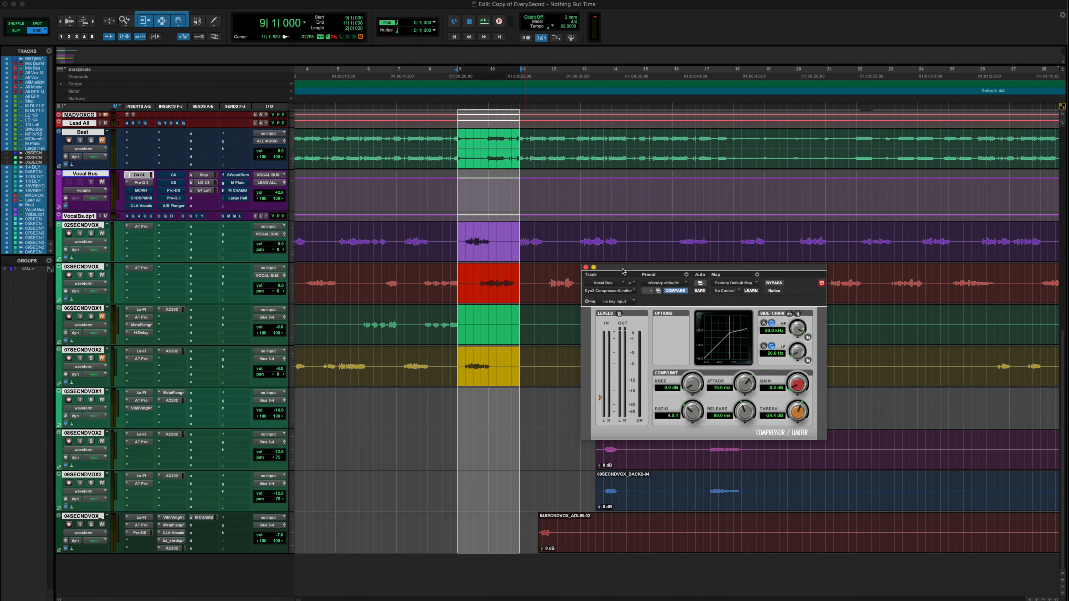